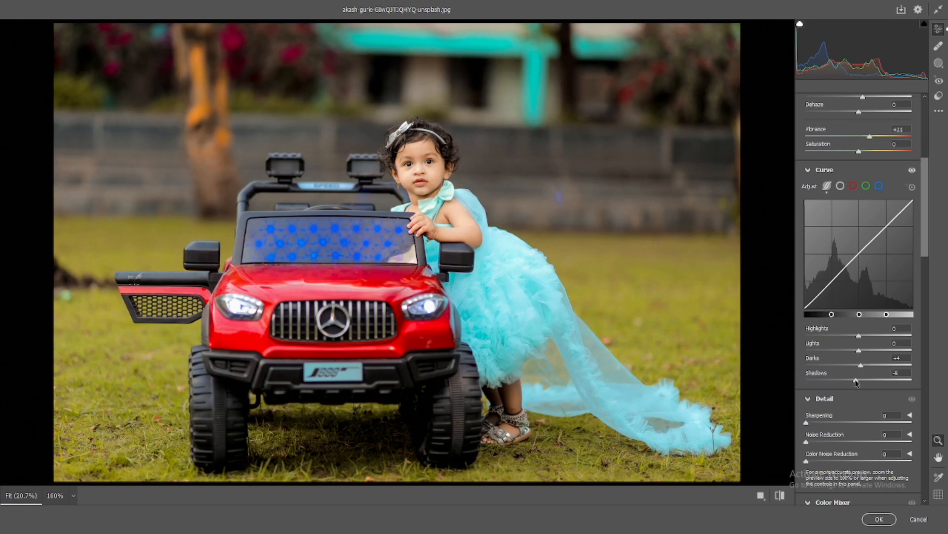
Step: In the Detail settings, set Sharpening to 116, Noise Reduction to 83 and Color Noise Reduction to 83
scroll(858, 375, down, 2)
drag(849, 309, 888, 309)
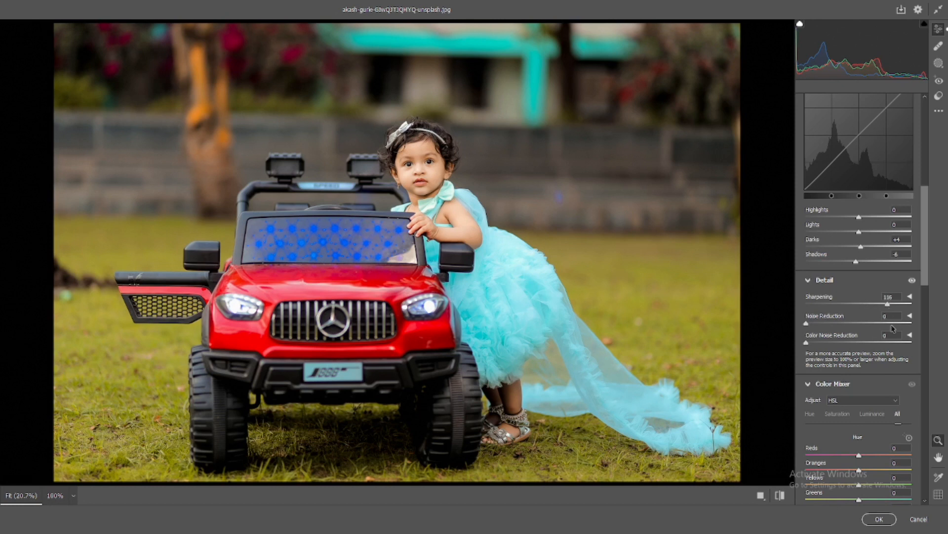
click(893, 323)
click(893, 342)
Step: Set the Color Mixer hues to Reds +29, Oranges +20, Yellows +1, Greens +28, Aquas -52, Blues -46 and Purples -100
scroll(894, 344, down, 3)
mouse_move(859, 337)
mouse_down()
mouse_move(810, 338)
mouse_move(904, 339)
mouse_move(865, 337)
mouse_move(874, 338)
mouse_up()
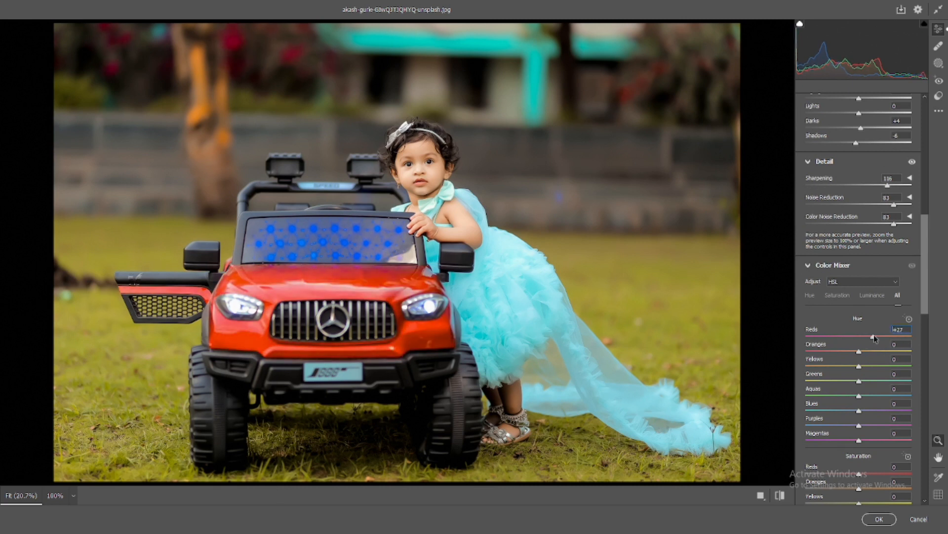
drag(860, 351, 833, 338)
scroll(860, 366, down, 2)
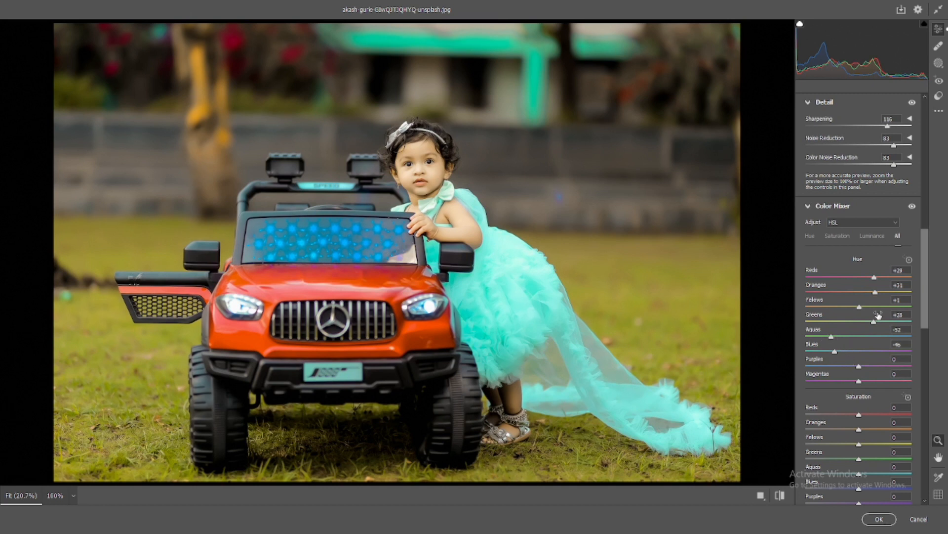
drag(877, 292, 869, 294)
scroll(870, 295, down, 2)
drag(858, 248, 773, 252)
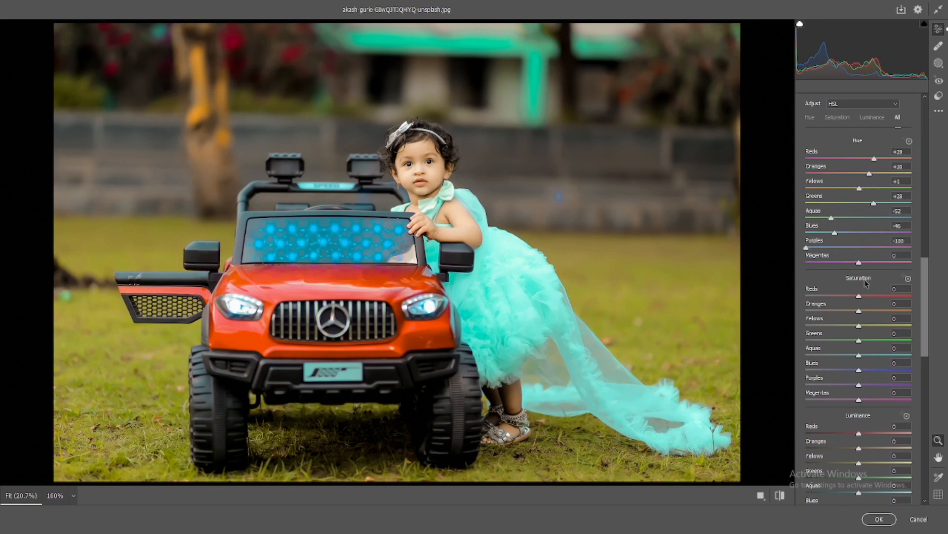
Step: Set the Color Mixer saturation to Yellows -54, Greens -56, Aquas +36, Blues +34, Purples -77 and Magentas -48
drag(859, 326, 830, 324)
scroll(834, 324, down, 2)
drag(859, 295, 834, 341)
Step: Set the Color Mixer luminance to Reds +15, Oranges +1, Yellows -13, Greens -68 and Aquas -9
drag(860, 374, 867, 375)
scroll(867, 375, down, 2)
drag(859, 330, 851, 373)
Step: Color-grade the shadows at hue 0, saturation 19, the midtones at hue 154, saturation 15, and the highlights at hue 30, saturation 29
scroll(857, 381, down, 4)
drag(832, 426, 837, 429)
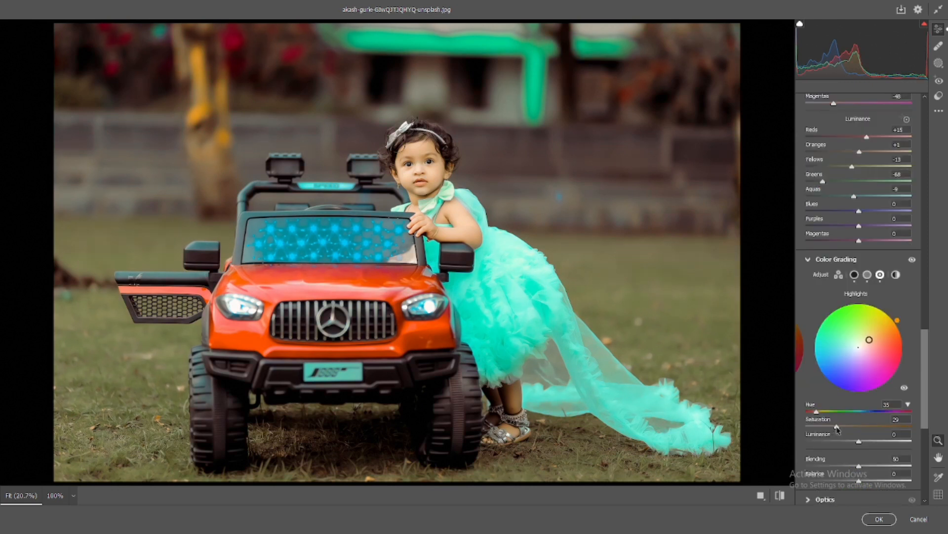
drag(818, 413, 815, 413)
Step: Refine the Color Mixer hues by setting Oranges to +6 and Reds to +50
scroll(836, 361, up, 10)
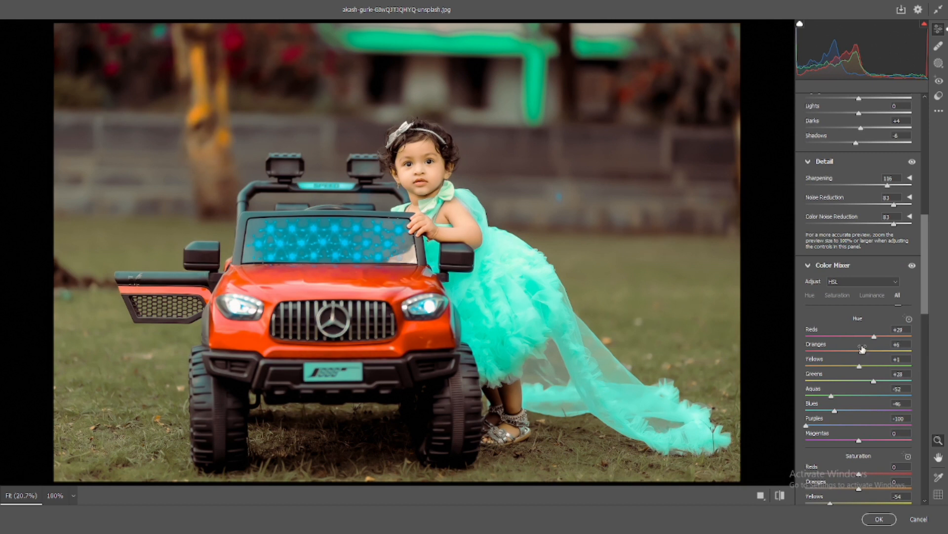
drag(875, 336, 887, 338)
scroll(884, 336, down, 8)
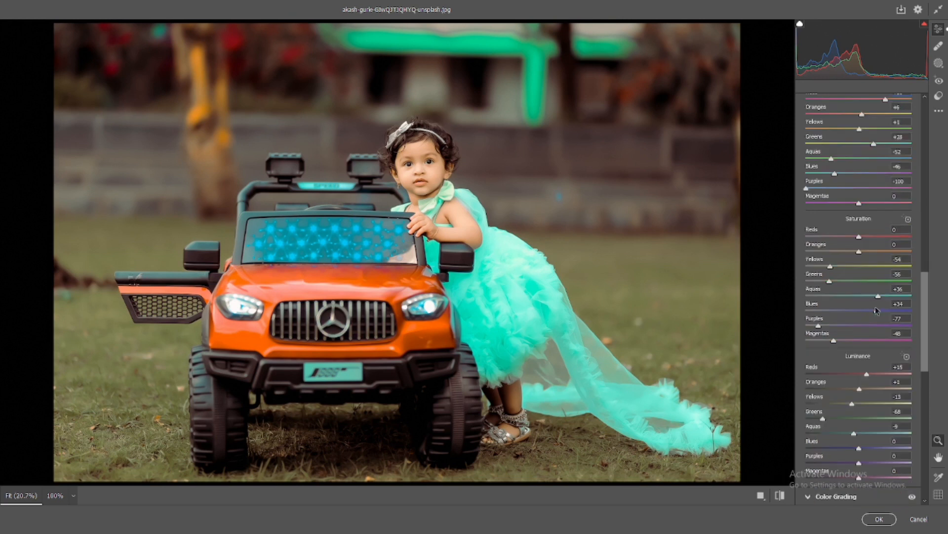
Step: Mute the grass by setting Greens saturation to -82, Greens luminance to -100 and Yellows luminance to -29
scroll(867, 321, down, 5)
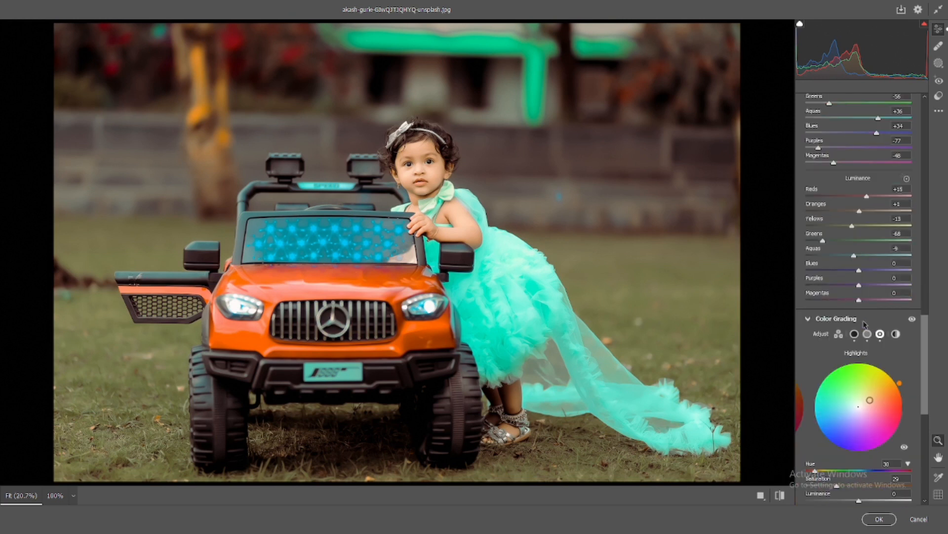
scroll(854, 306, up, 5)
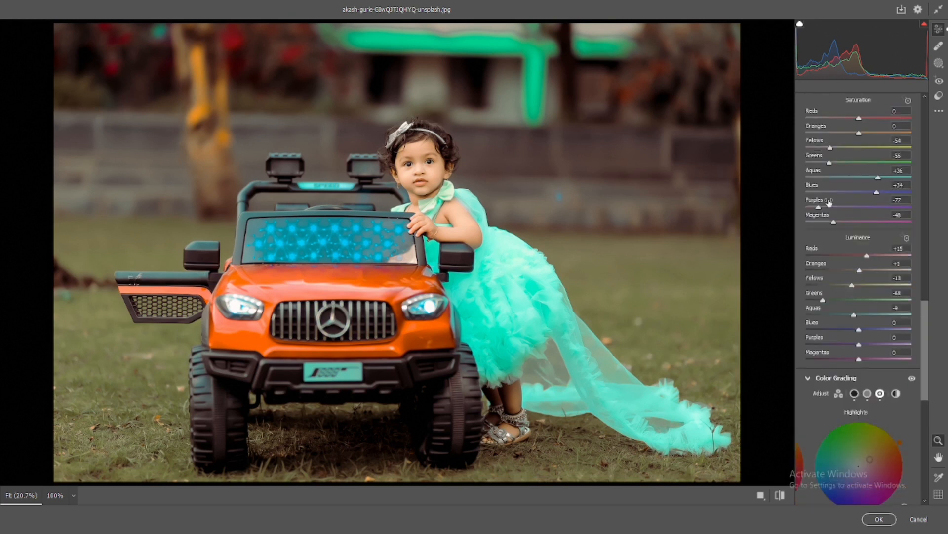
drag(830, 163, 815, 166)
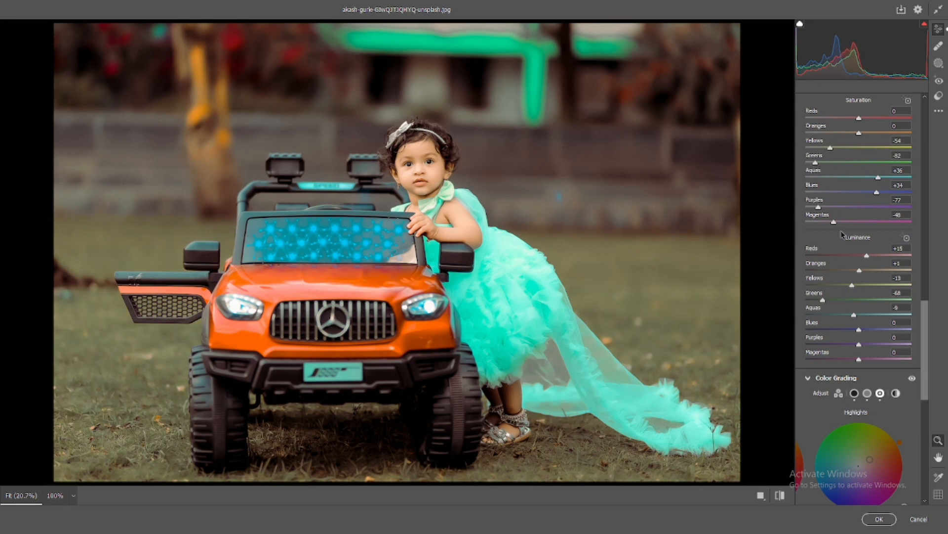
drag(823, 300, 845, 286)
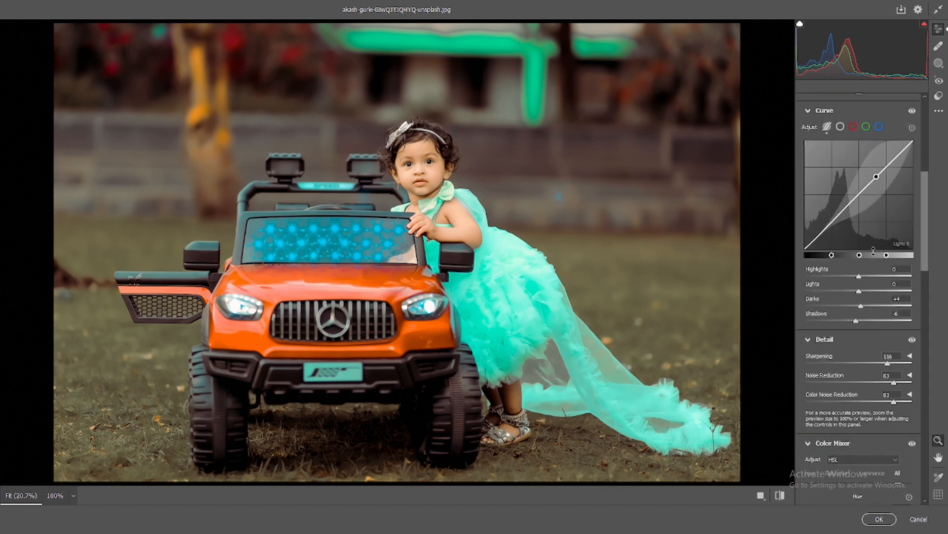
Step: Go through the highlights, midtones and shadows grading wheels and slightly lower the saturation of the midtones
scroll(859, 272, down, 10)
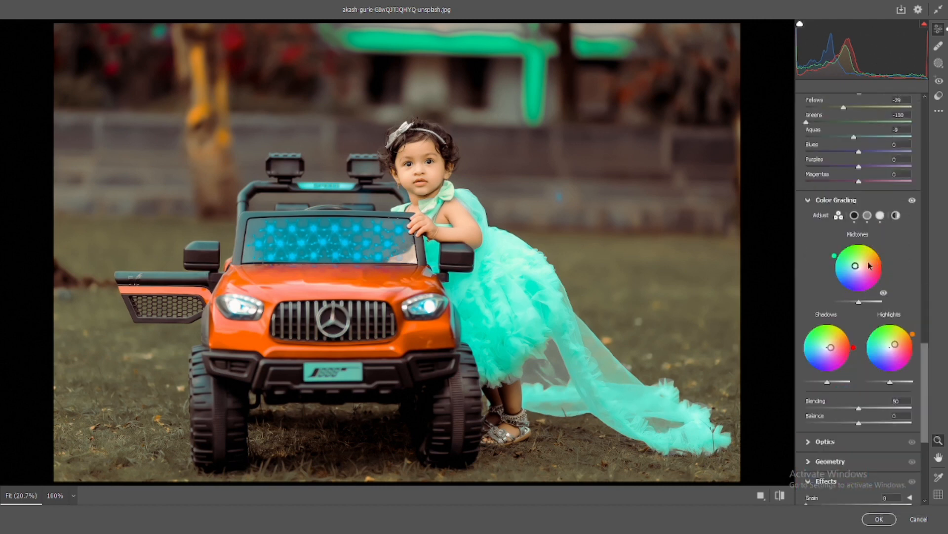
click(880, 215)
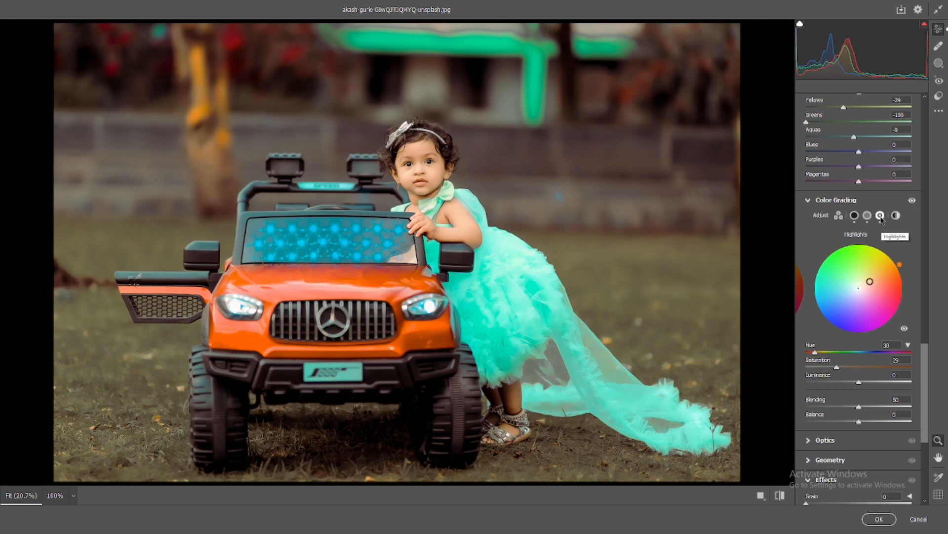
click(867, 216)
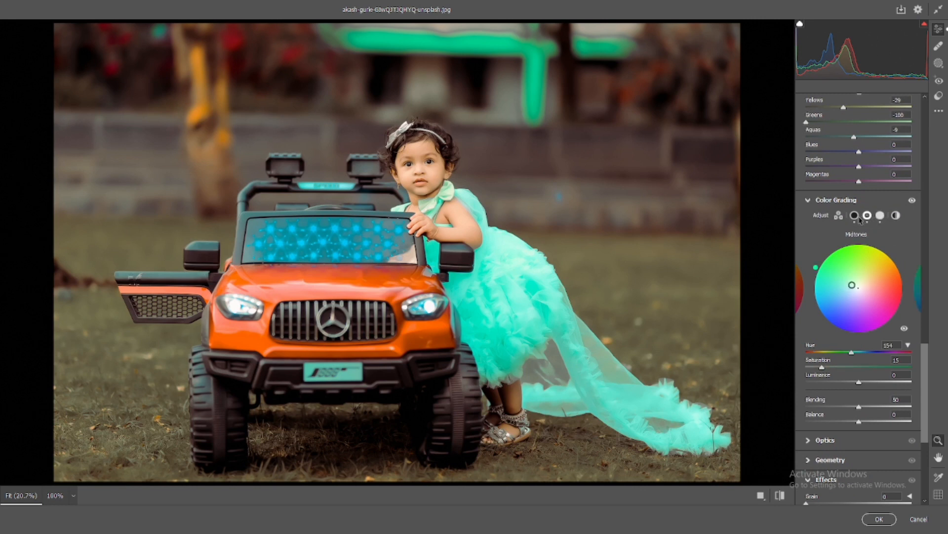
click(855, 217)
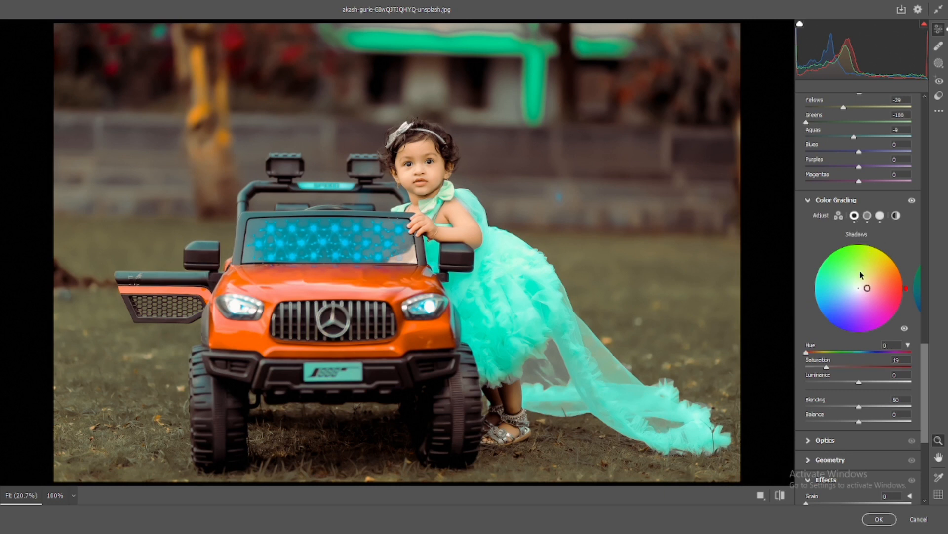
click(867, 216)
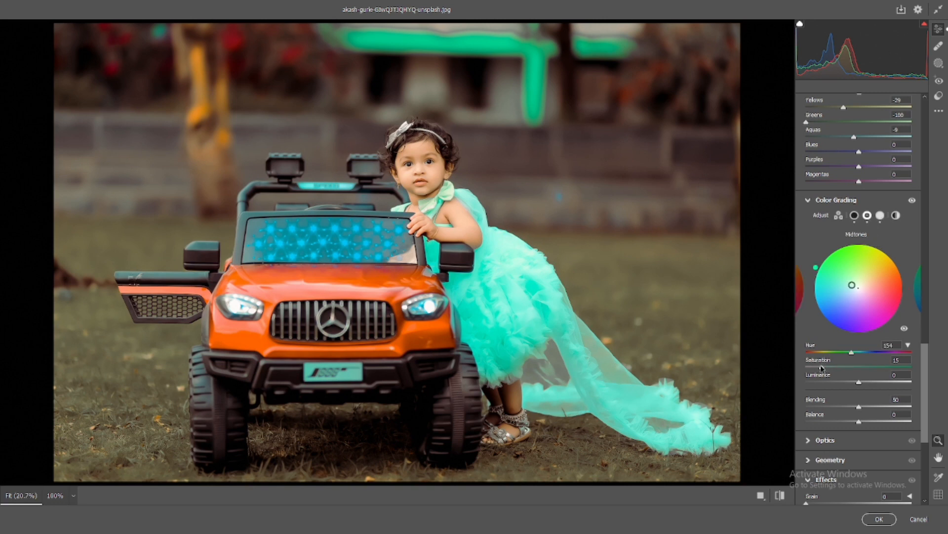
drag(822, 369, 817, 369)
Step: Raise the color grading saturation of the highlights to about 36 and show the shadows wheel
click(880, 216)
drag(836, 369, 842, 369)
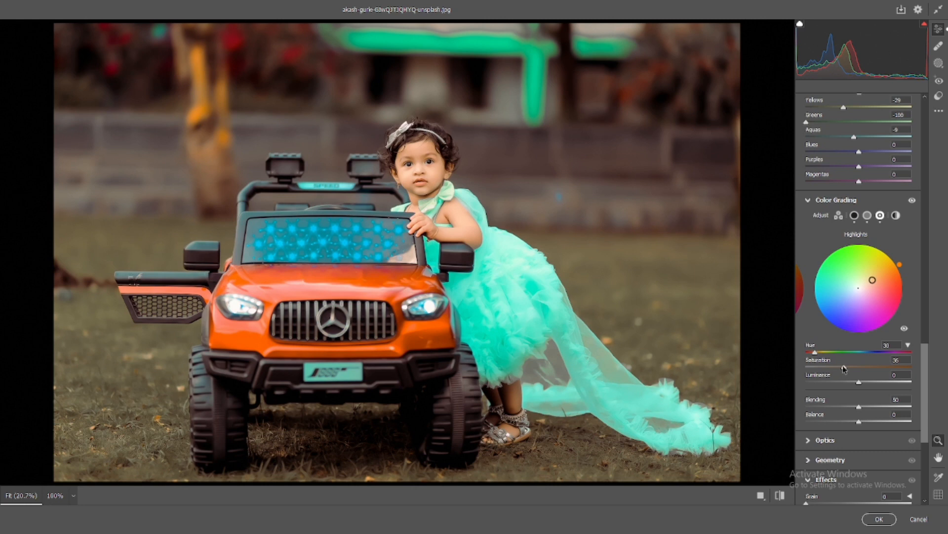
drag(844, 369, 843, 369)
click(855, 216)
Step: In the Color Mixer, set the Oranges hue to +3 and slightly raise the Oranges saturation
scroll(858, 217, up, 2)
scroll(858, 217, up, 12)
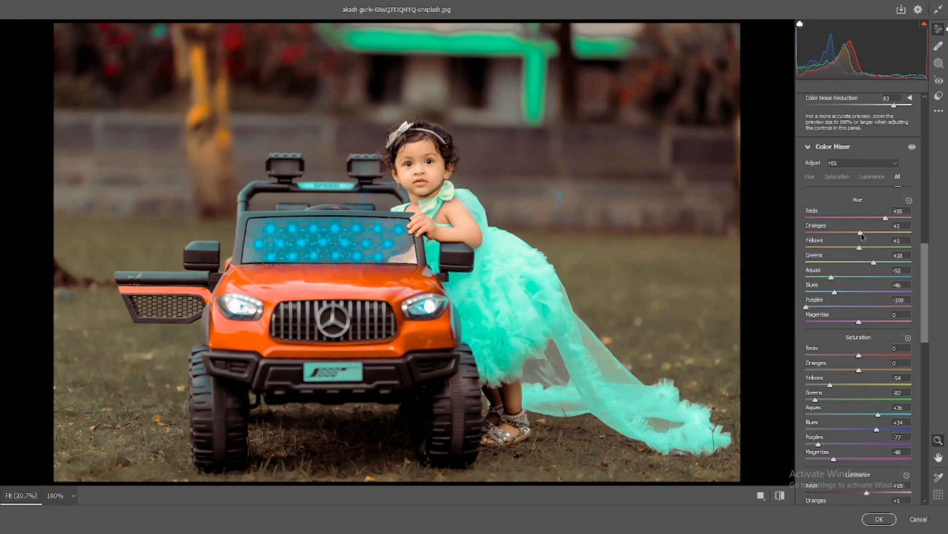
scroll(862, 237, down, 4)
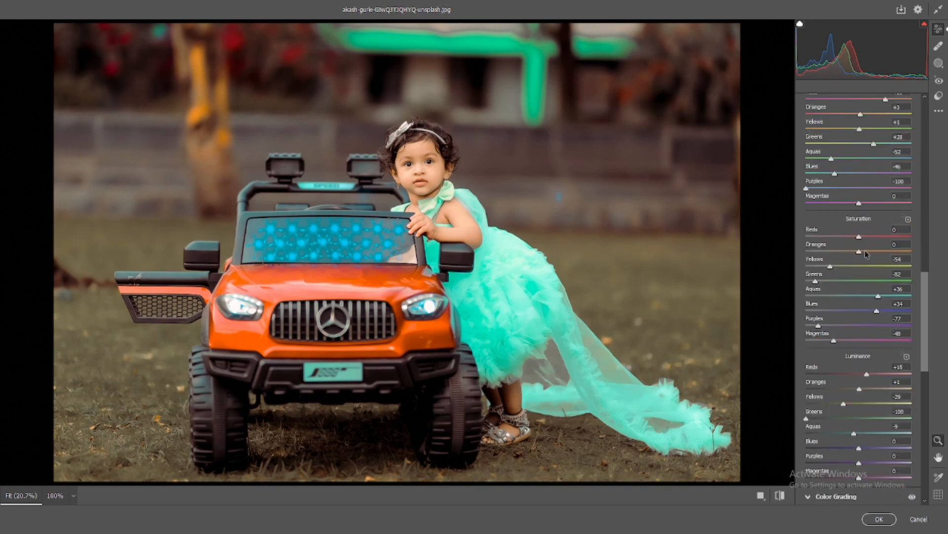
drag(860, 253, 867, 255)
Step: Switch the Curve to the point curve and add anchor points at its three-quarter, middle and quarter grid intersections
scroll(867, 252, up, 10)
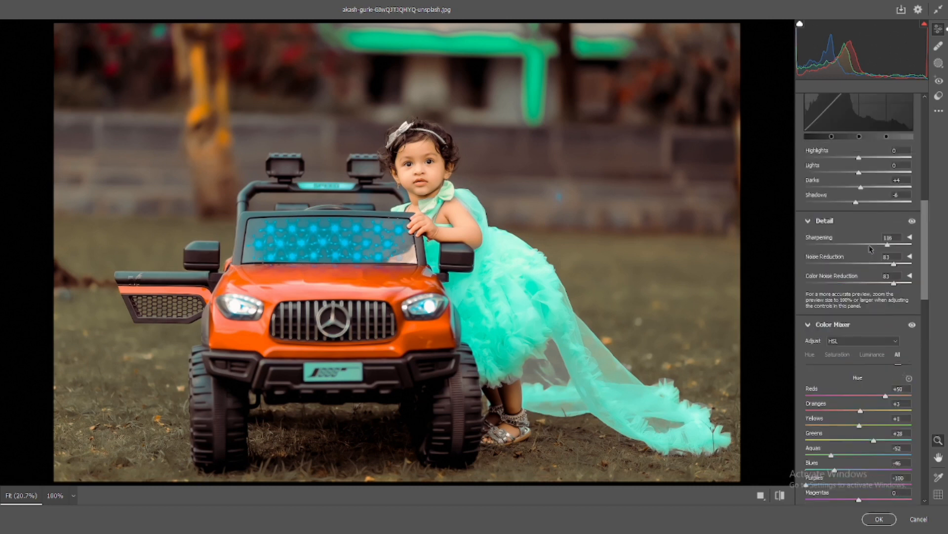
scroll(865, 247, down, 3)
click(840, 246)
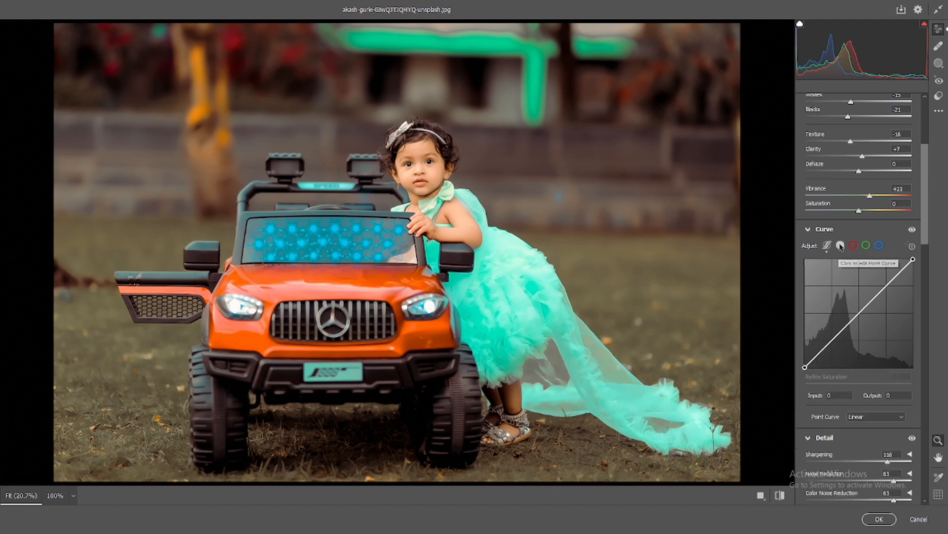
click(886, 285)
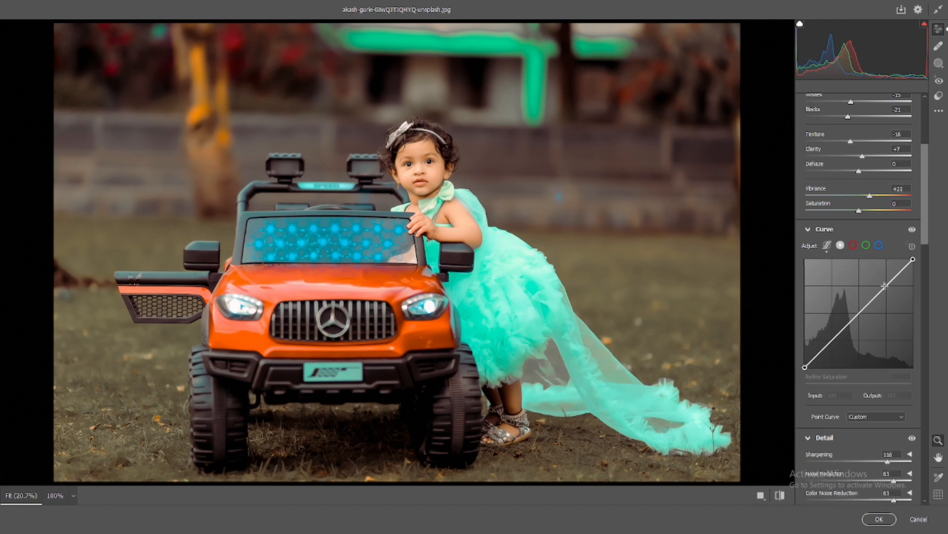
click(886, 286)
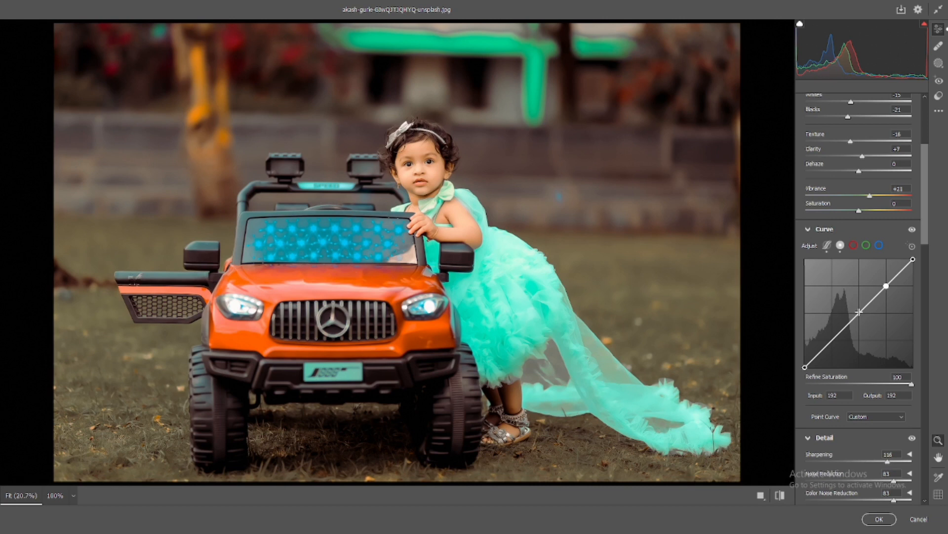
click(859, 312)
click(833, 340)
Step: Fade the blacks on the point curve by lifting the black point to output 21 and adding a shadow point at input 24, output 31
drag(805, 367, 804, 352)
click(822, 349)
mouse_move(804, 354)
mouse_down()
mouse_move(806, 367)
mouse_move(804, 356)
mouse_move(815, 353)
mouse_move(805, 359)
mouse_up()
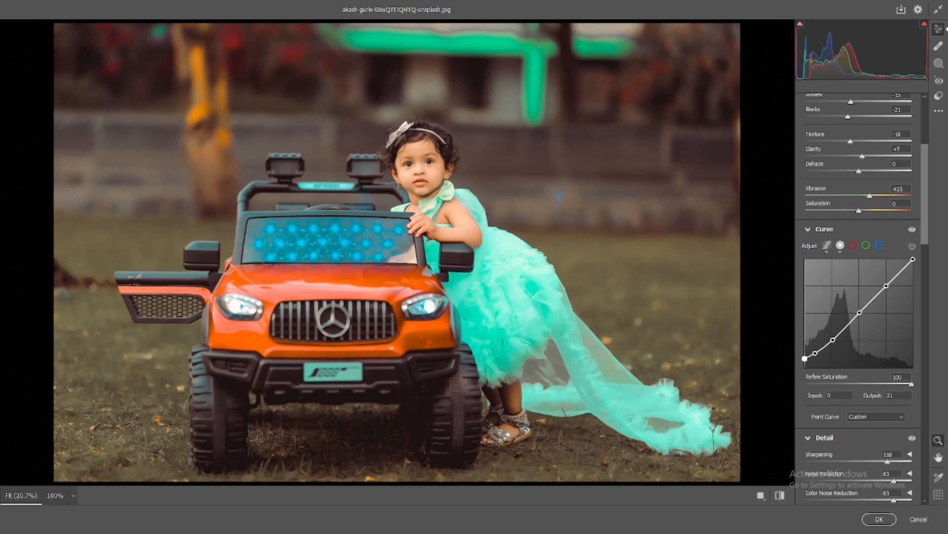
drag(815, 352, 815, 355)
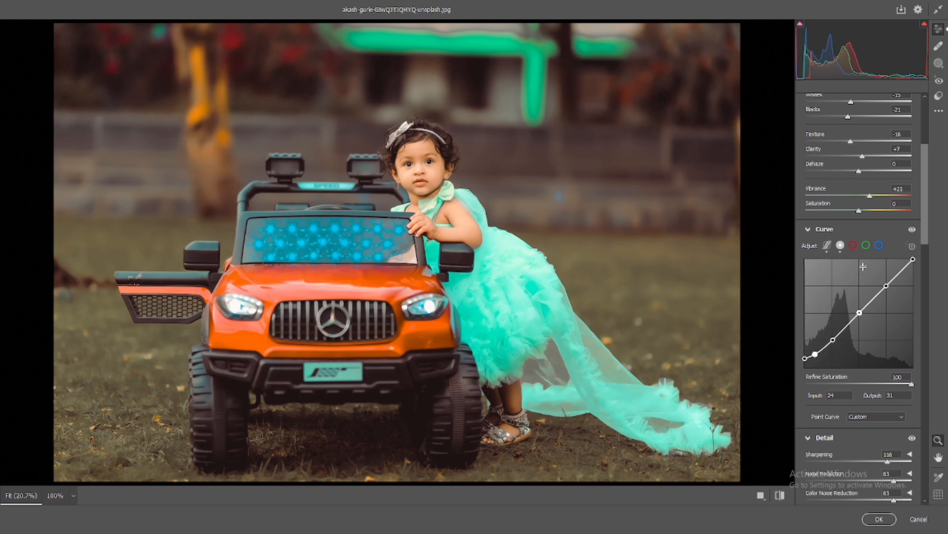
click(887, 286)
drag(887, 288, 913, 259)
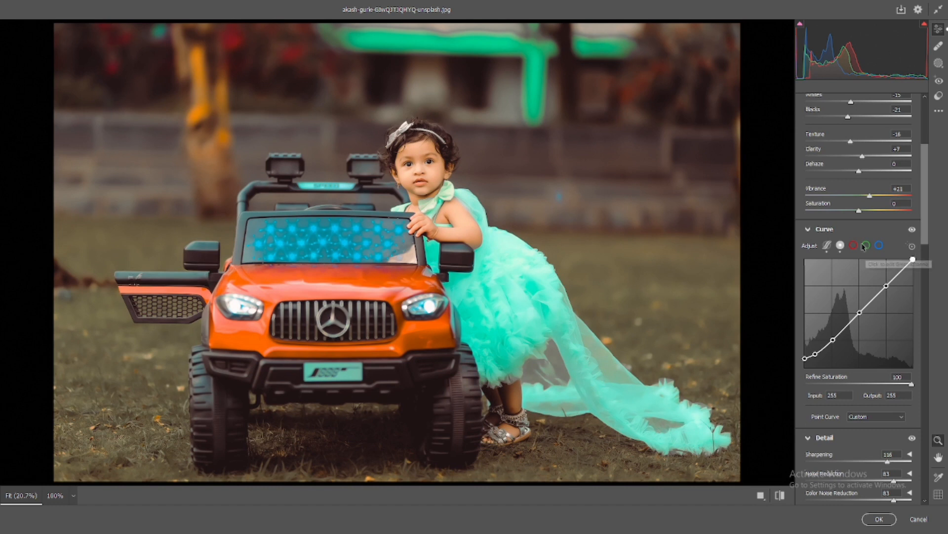
Step: Add three anchor points to the blue channel curve at the grid intersections, placing the lowest at input 63, output 62
click(879, 245)
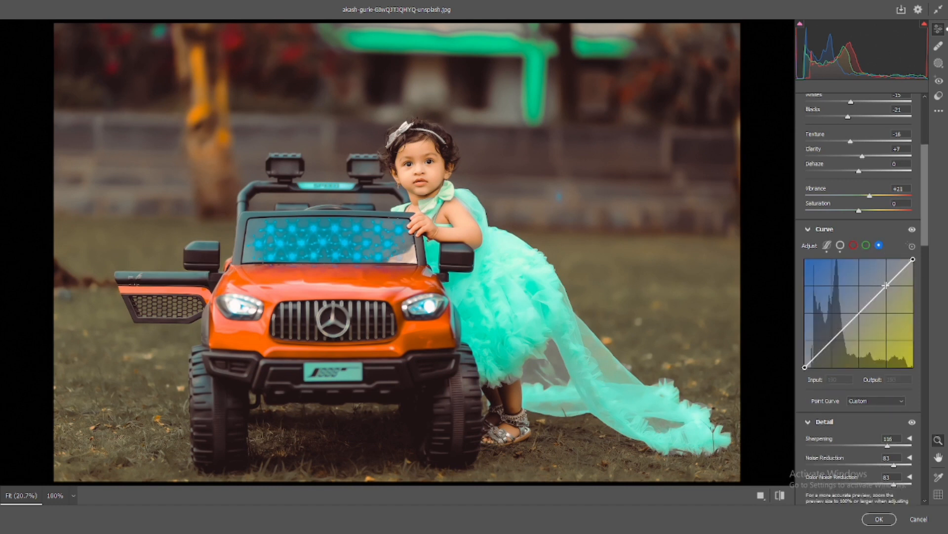
click(888, 285)
click(860, 312)
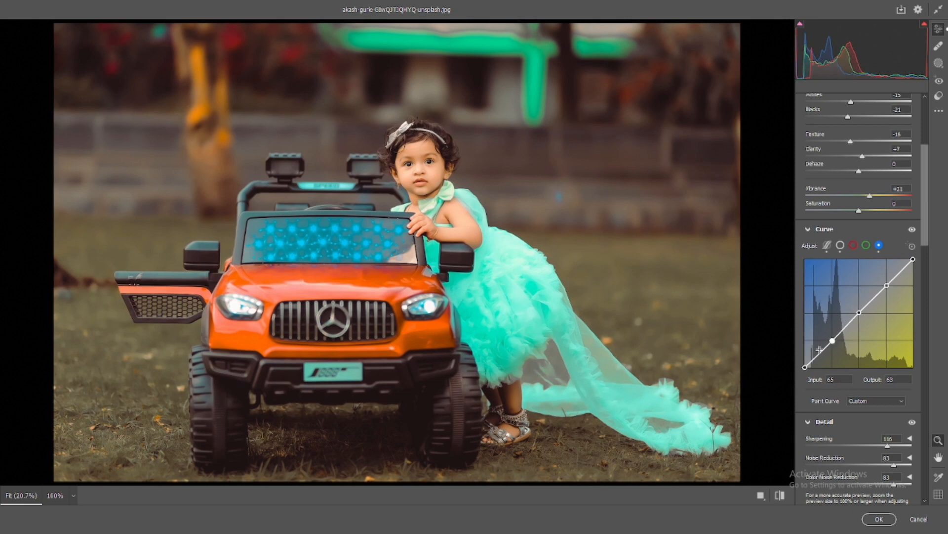
drag(833, 340, 834, 341)
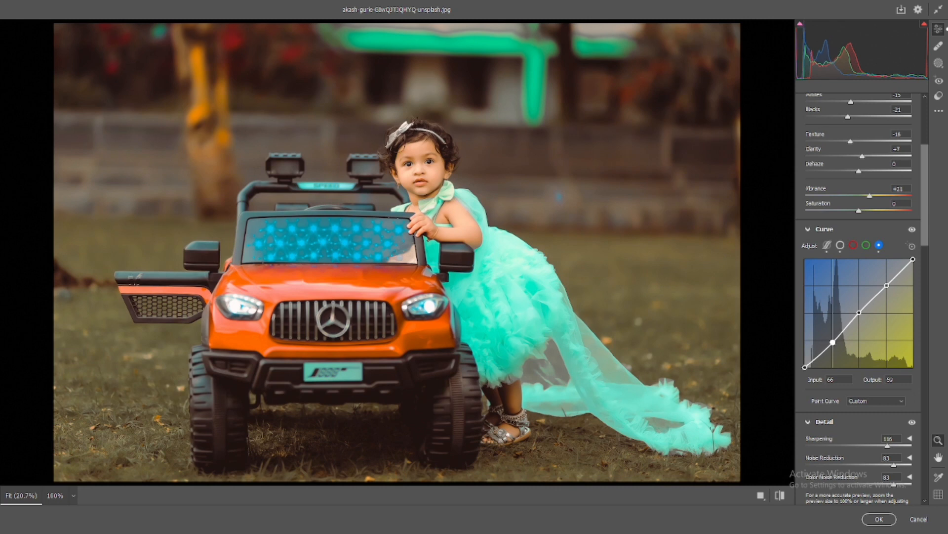
drag(886, 285, 887, 285)
click(832, 341)
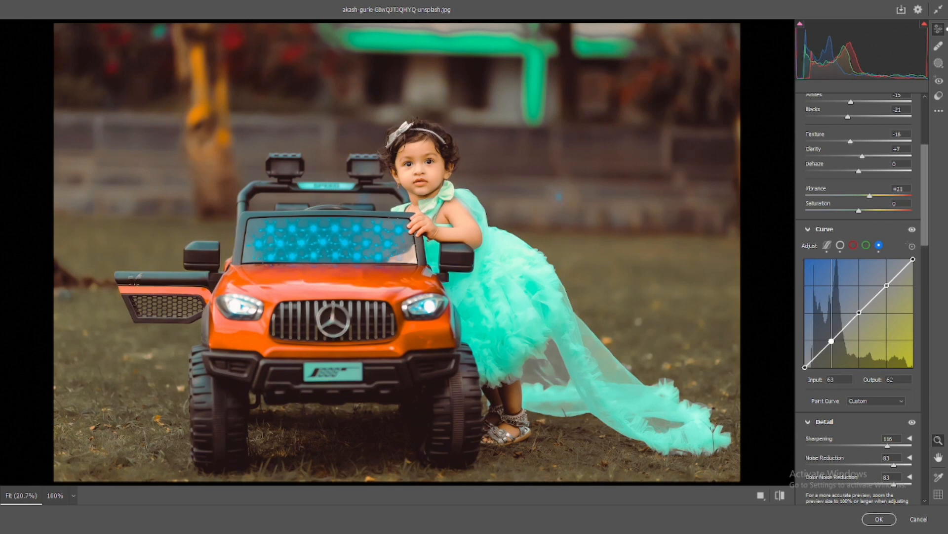
Step: Add three anchor points to the green channel curve at the grid intersections, placing the lowest at input 64, output 62
click(866, 245)
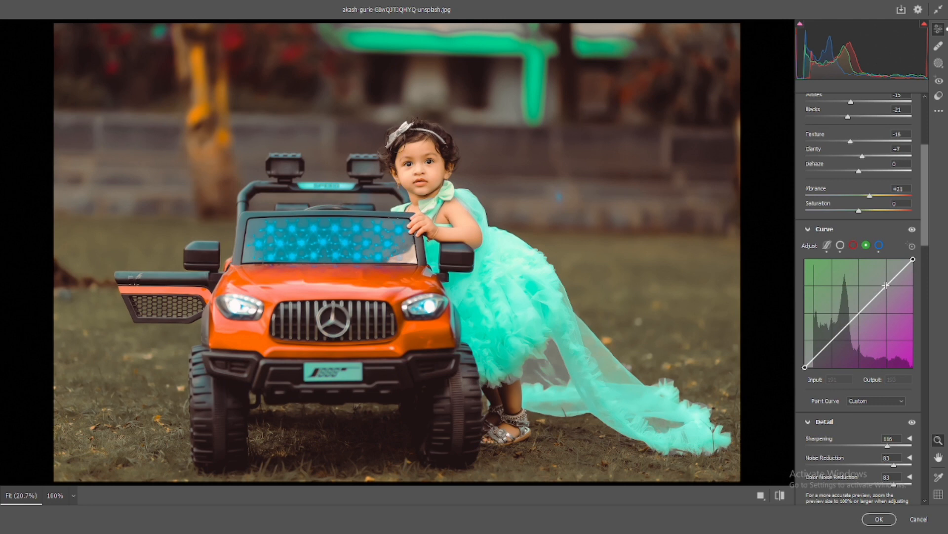
click(886, 285)
click(859, 313)
click(832, 339)
drag(832, 339, 832, 341)
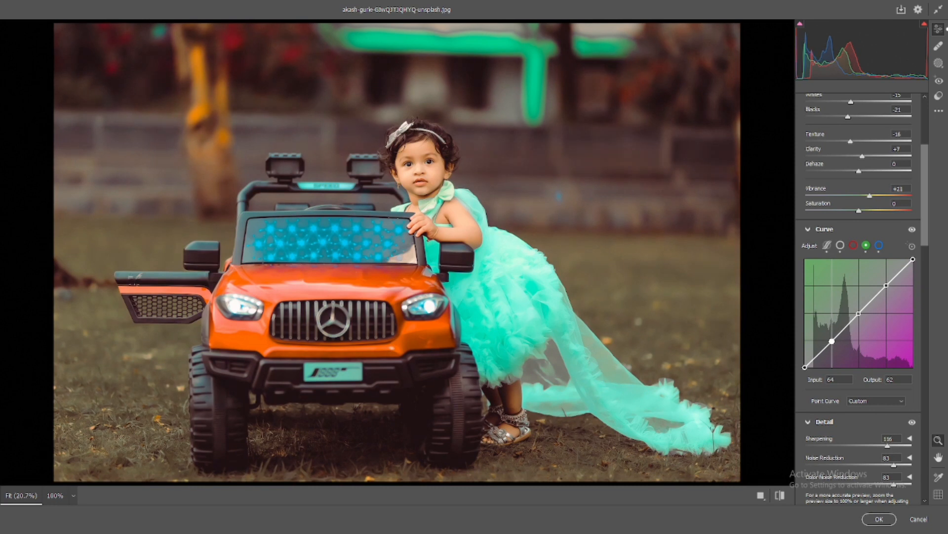
Step: Remove the green curve's lowest anchor point and raise its three-quarter point to input 192, output 199
double_click(832, 341)
click(887, 286)
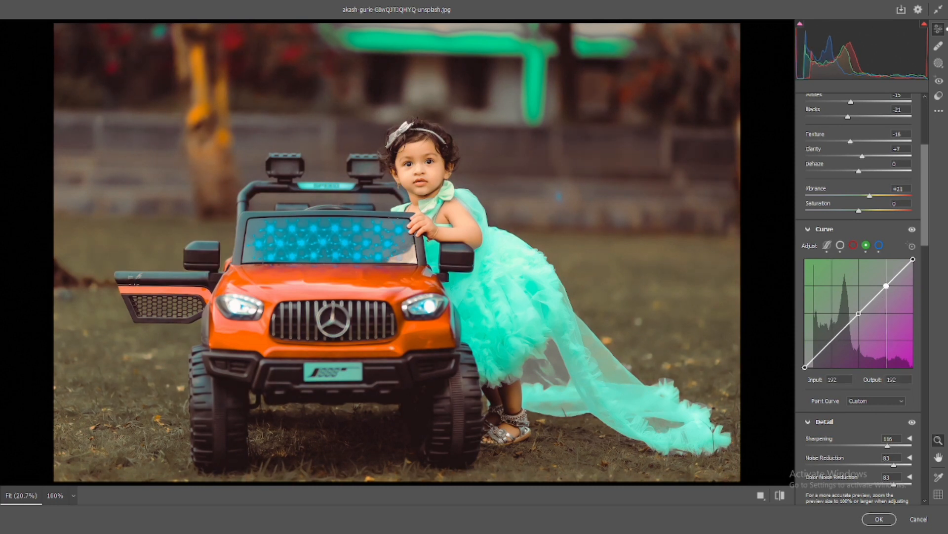
drag(886, 286, 887, 283)
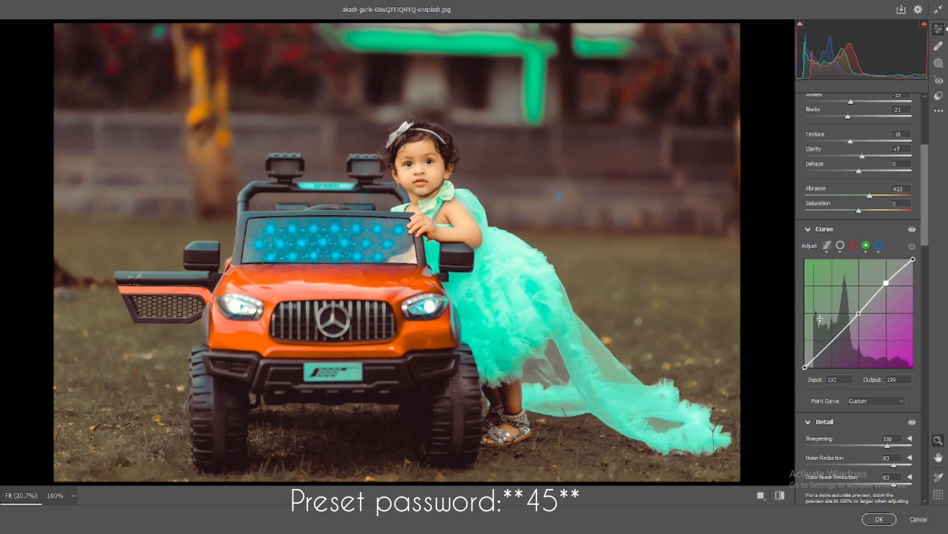
click(832, 341)
double_click(832, 342)
Step: Add three anchor points to the red channel curve at the grid intersections, with the highest at input 193, output 193
click(854, 245)
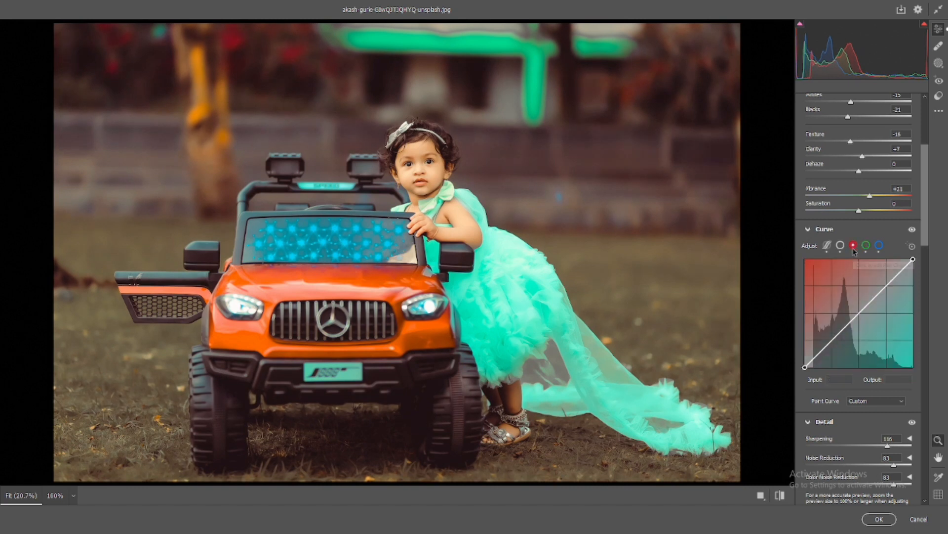
click(887, 285)
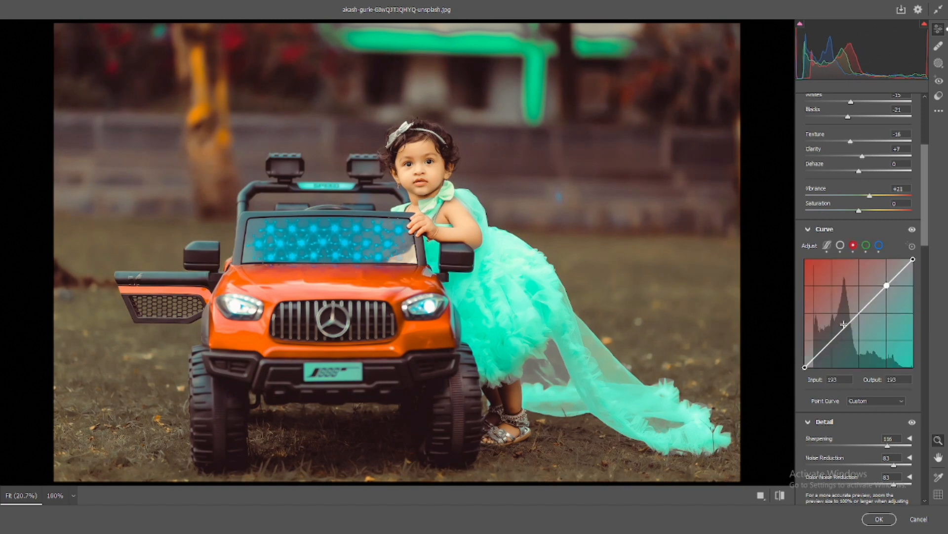
click(859, 312)
click(833, 341)
drag(833, 341, 860, 312)
click(832, 339)
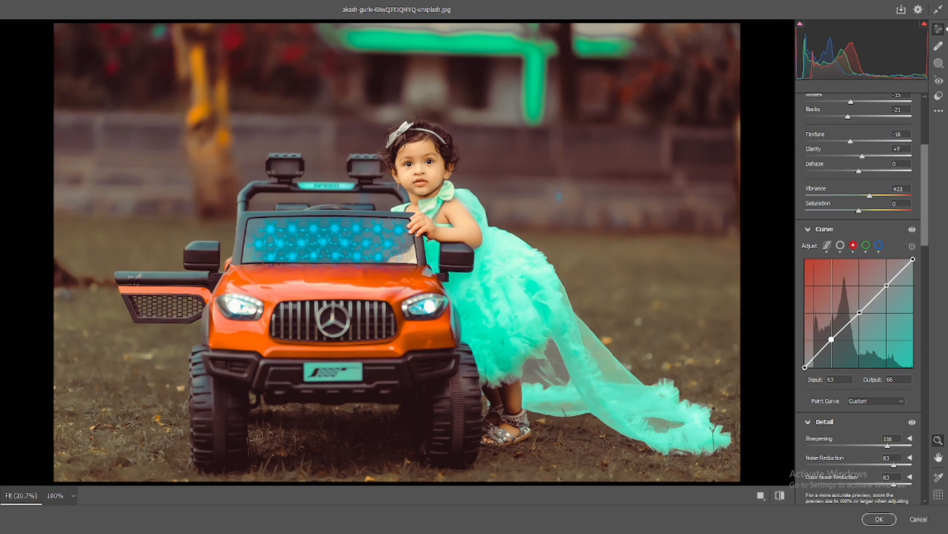
Step: Adjust the red curve's lowest anchor point to input 64, output 64
click(888, 286)
drag(887, 285, 886, 285)
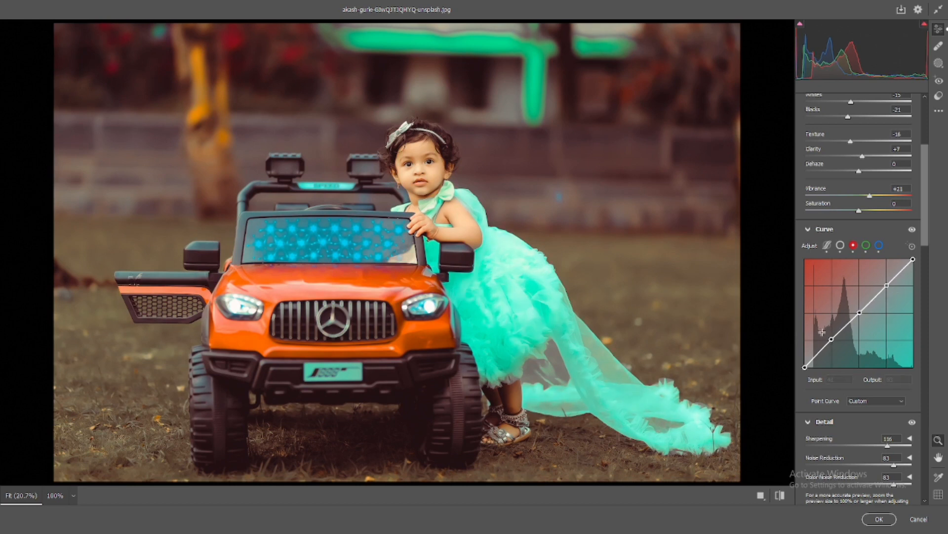
drag(832, 339, 832, 340)
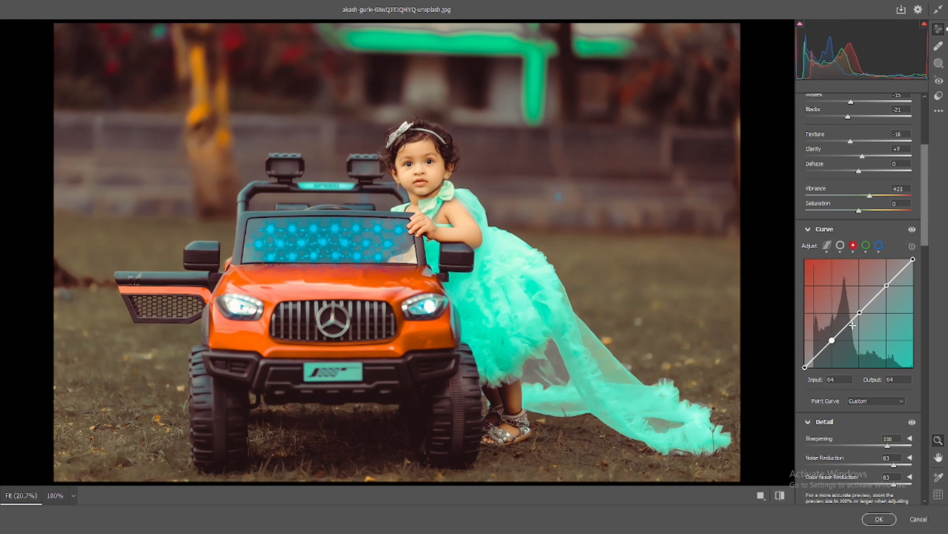
Step: In the Color Mixer, set the Yellows hue to -44, the Yellows saturation to -61 and the Greens saturation to -100
scroll(857, 326, down, 3)
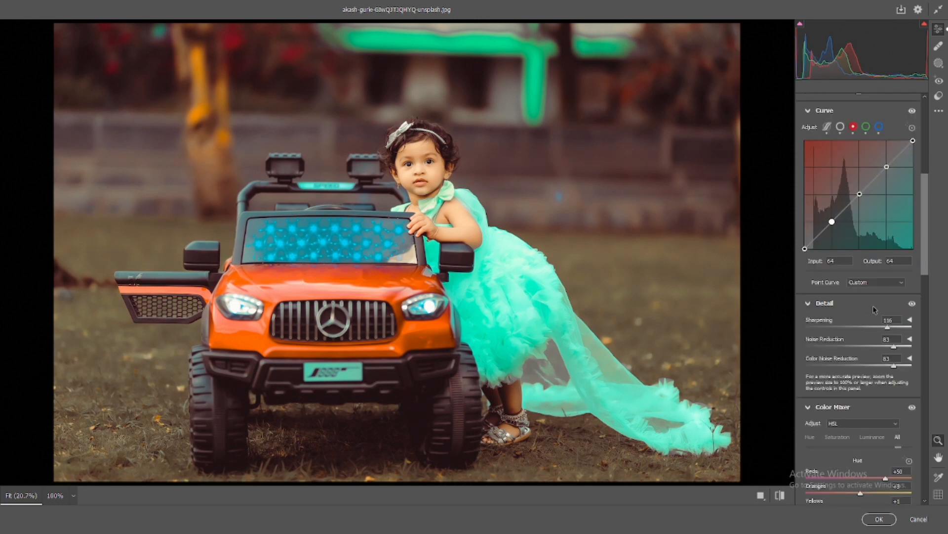
scroll(875, 309, down, 3)
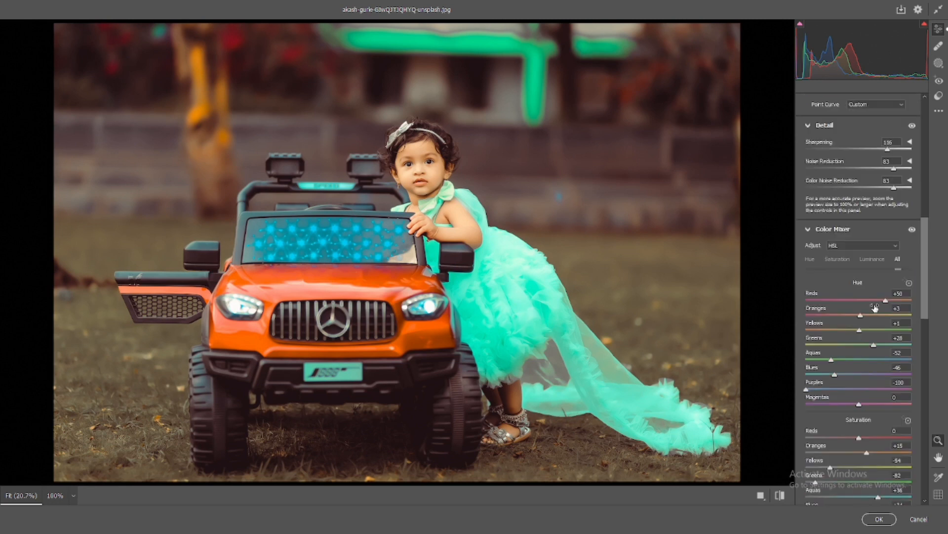
click(843, 330)
drag(843, 334, 828, 352)
scroll(834, 329, down, 2)
key(ctrl+z)
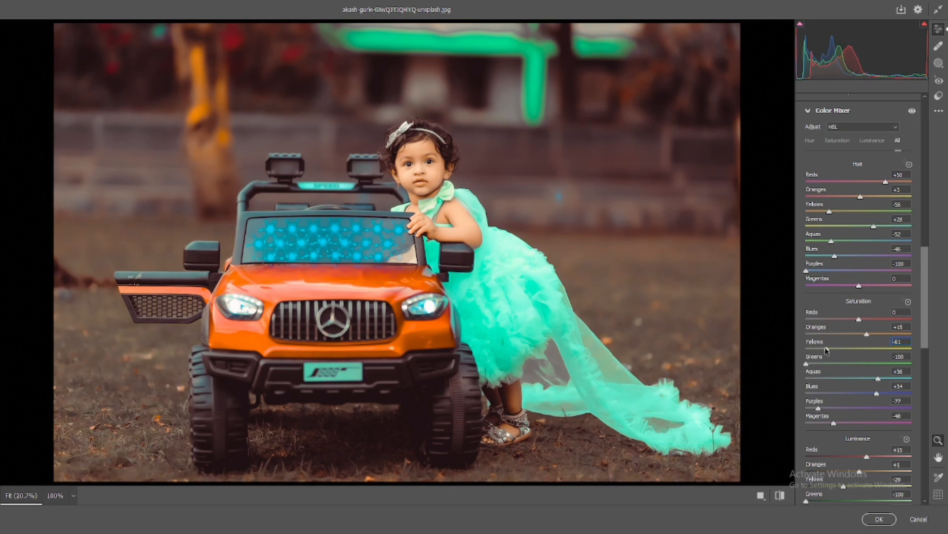
scroll(835, 326, up, 2)
drag(830, 271, 834, 270)
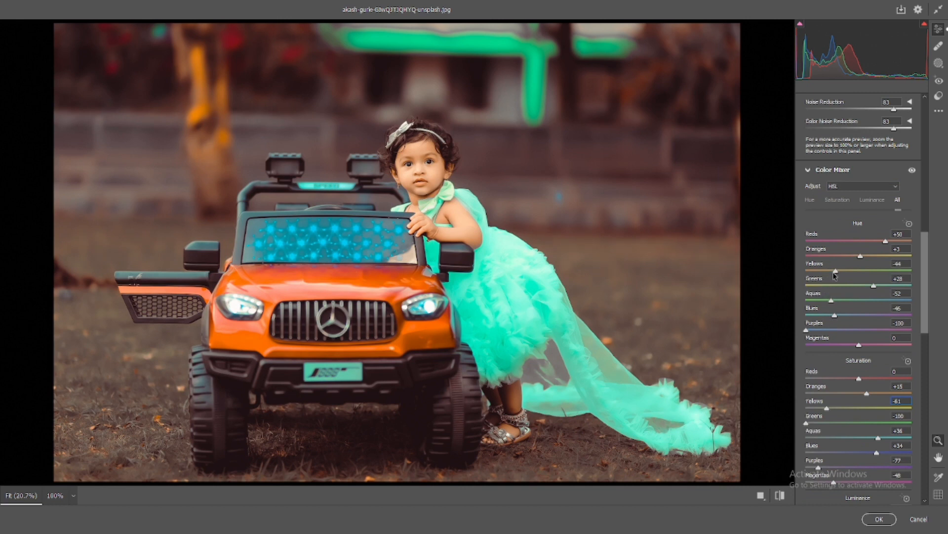
Step: Compare the grade with the before view and set the white balance to temperature +2 and tint +9
click(780, 495)
click(780, 495)
click(780, 496)
click(780, 496)
scroll(864, 196, up, 10)
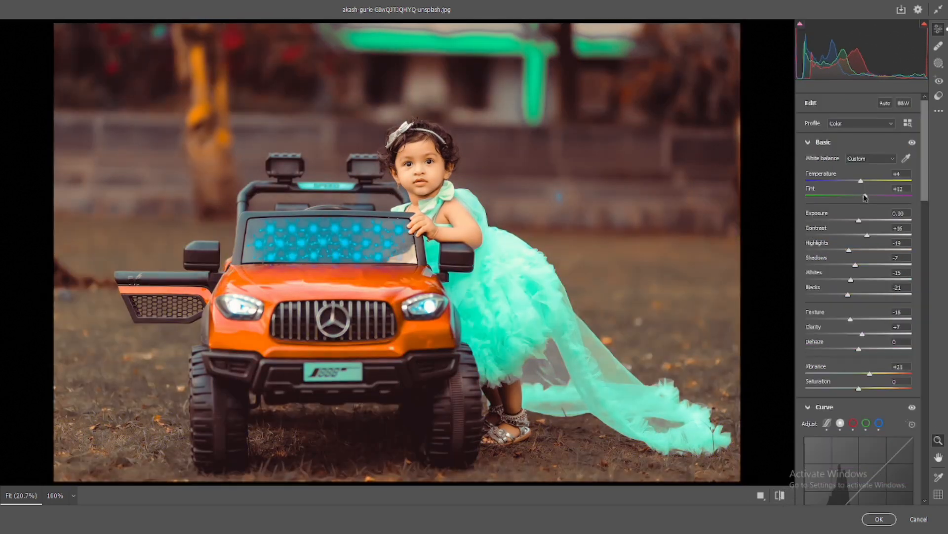
drag(865, 196, 860, 181)
Step: Cycle through the before and after views to examine the graded photo against the original
click(780, 496)
click(780, 496)
click(780, 496)
click(780, 496)
click(780, 496)
click(780, 496)
click(780, 496)
click(780, 496)
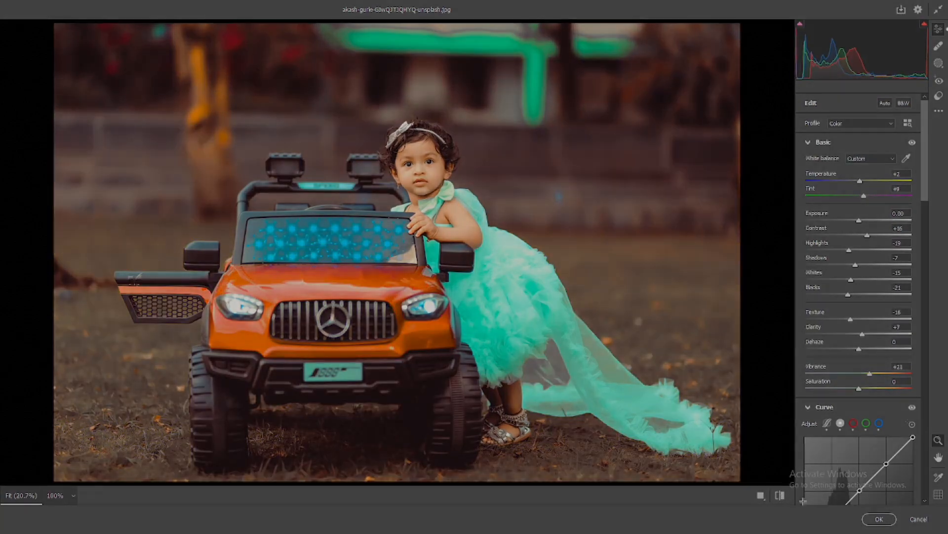